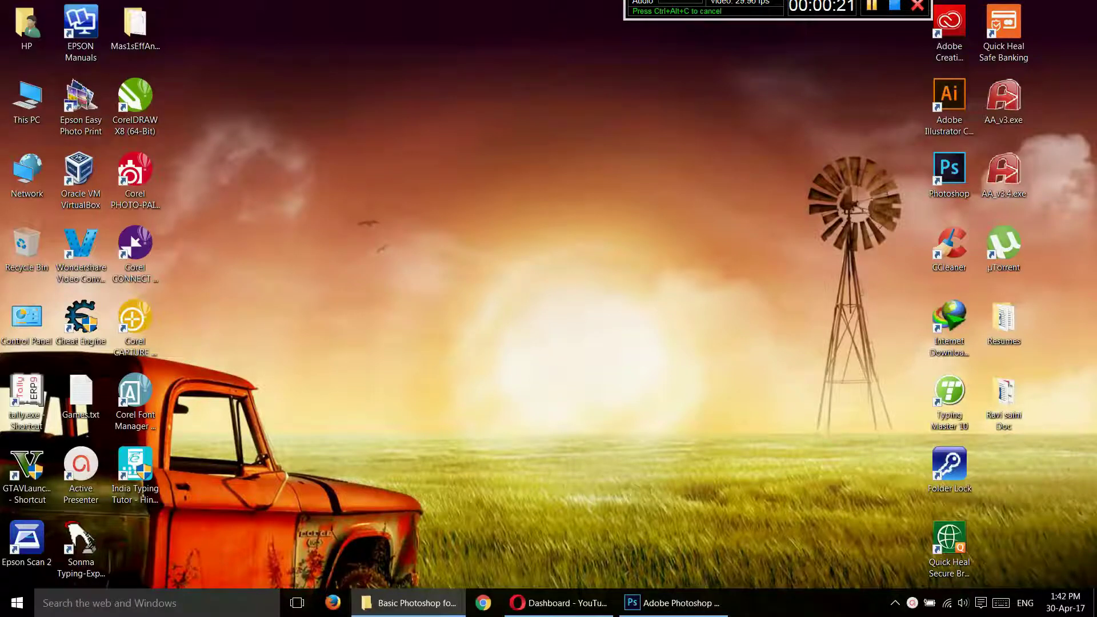
- Refresh the desktop and launch Photoshop from its desktop shortcut
{"action": "right_click", "coordinate": [563, 139]}
{"action": "left_click", "coordinate": [613, 203]}
{"action": "right_click", "coordinate": [946, 183]}
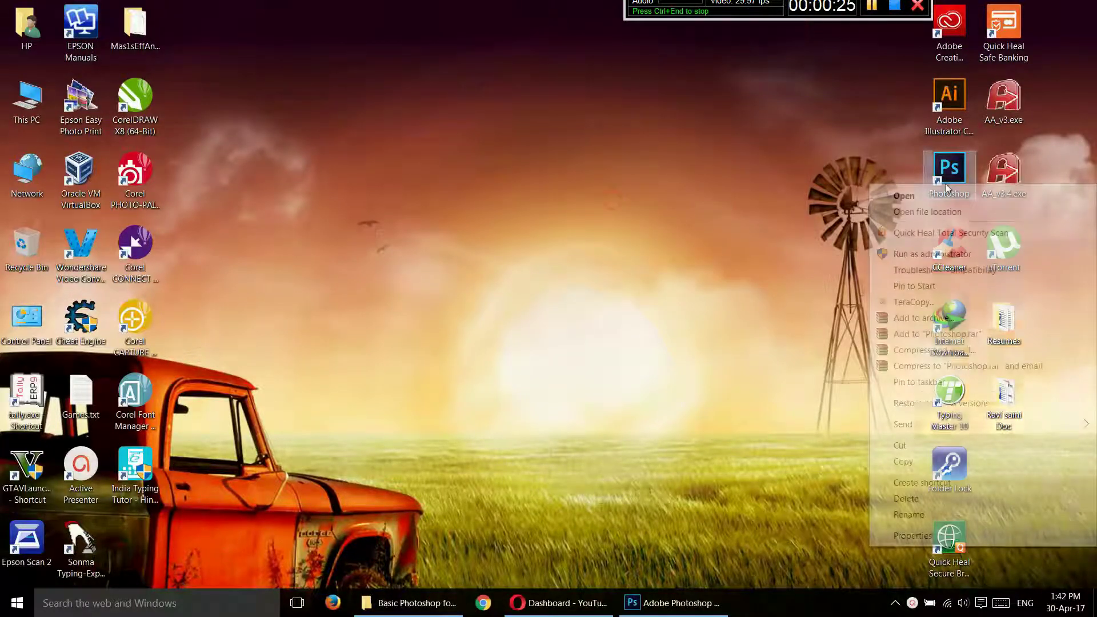
{"action": "left_click", "coordinate": [898, 194]}
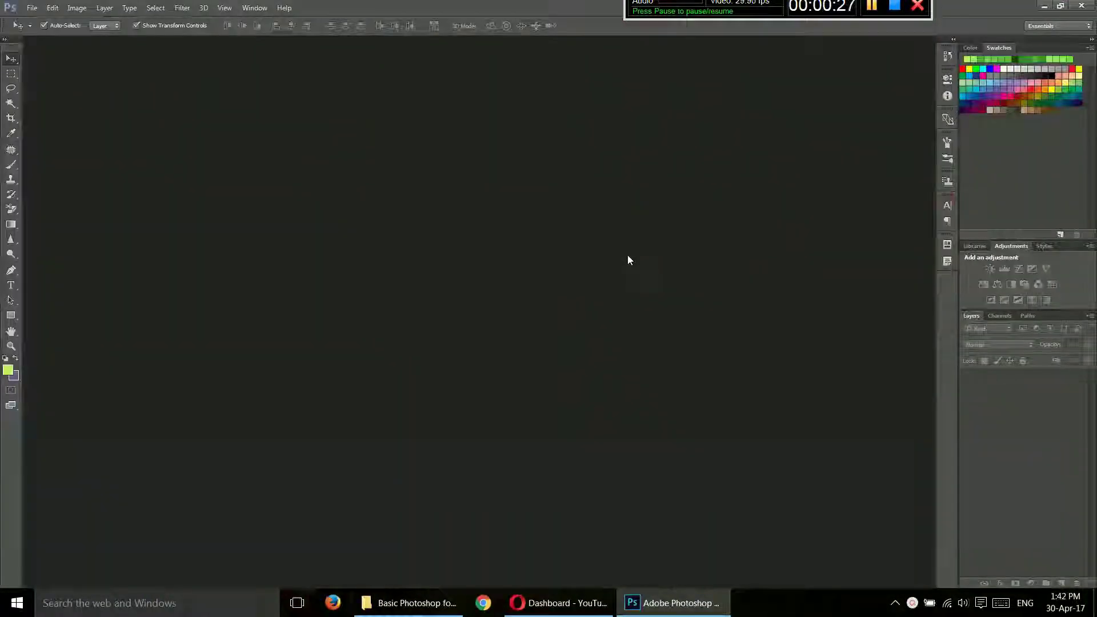
- Open colorful-umbrella-desktop--wide-hd-wallpapers.jpg from the Extra Contant folder
{"action": "left_click", "coordinate": [32, 8]}
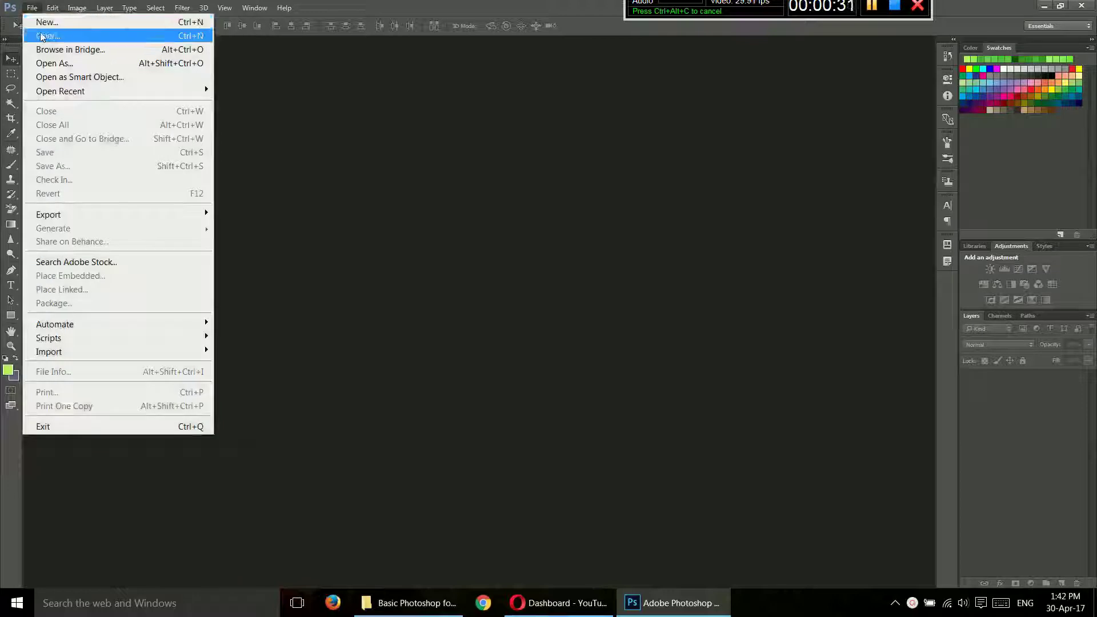
{"action": "left_click", "coordinate": [49, 35]}
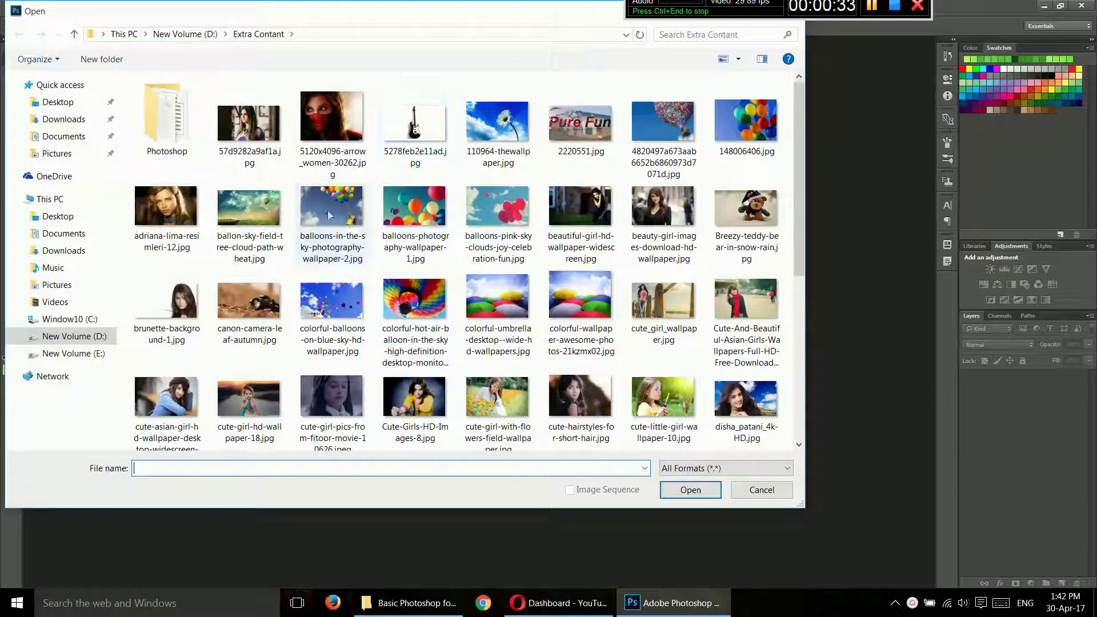
{"action": "double_click", "coordinate": [506, 300]}
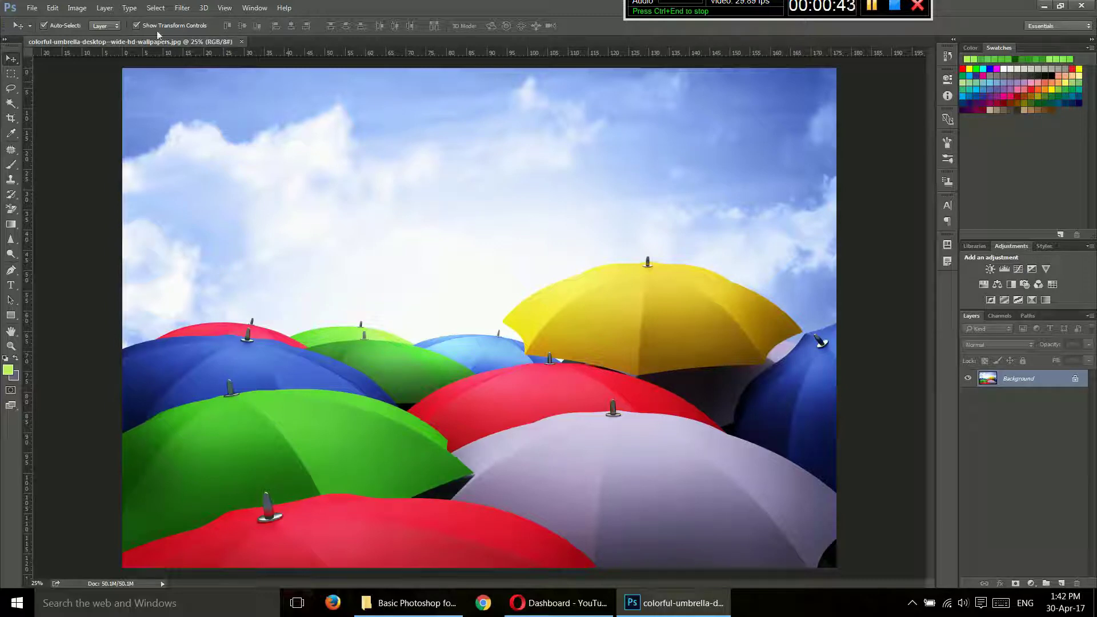
{"action": "left_click", "coordinate": [155, 8]}
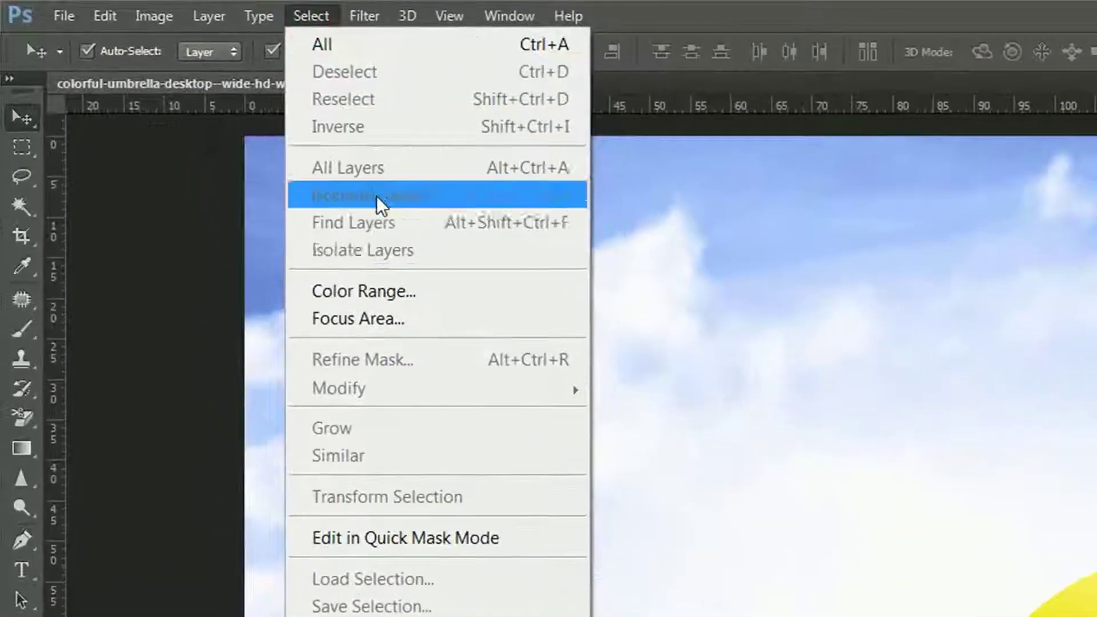
- Open the Color Range dialog with Select set to Sampled Colors
{"action": "left_click", "coordinate": [404, 289]}
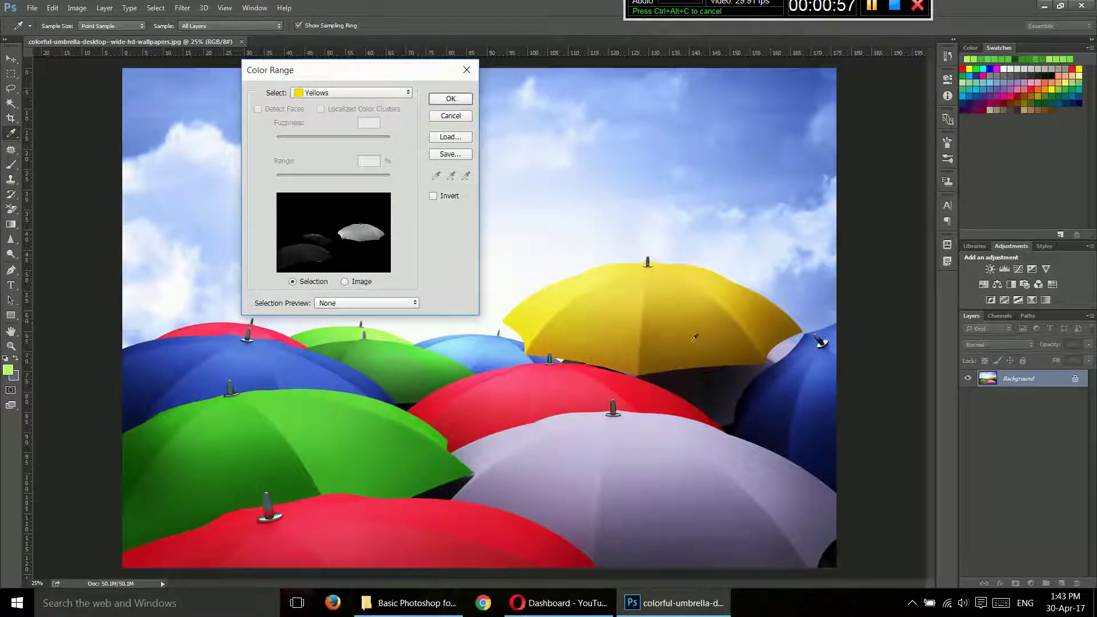
{"action": "left_click", "coordinate": [389, 93]}
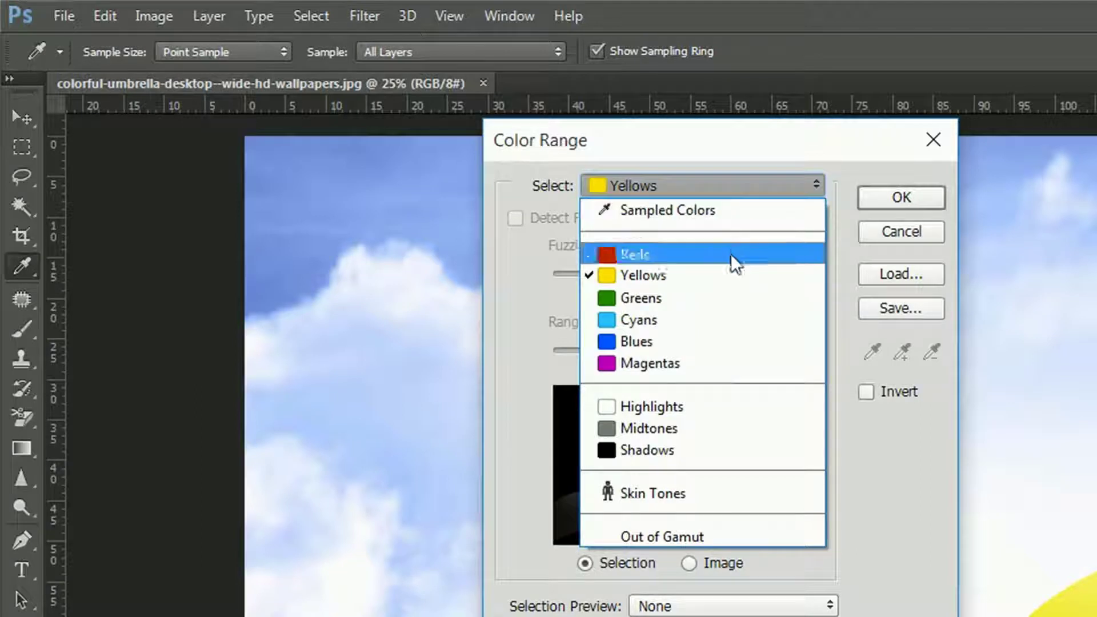
{"action": "left_click", "coordinate": [724, 211]}
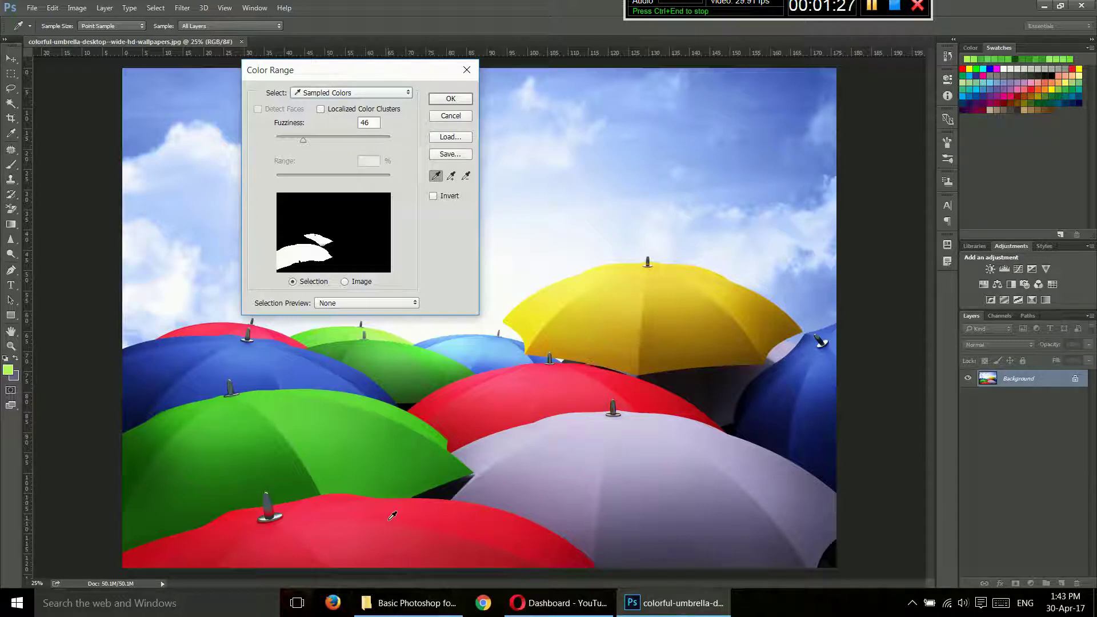
- Sample the red tones of the lower and upper umbrellas, undoing one bad sample
{"action": "left_click", "coordinate": [392, 516]}
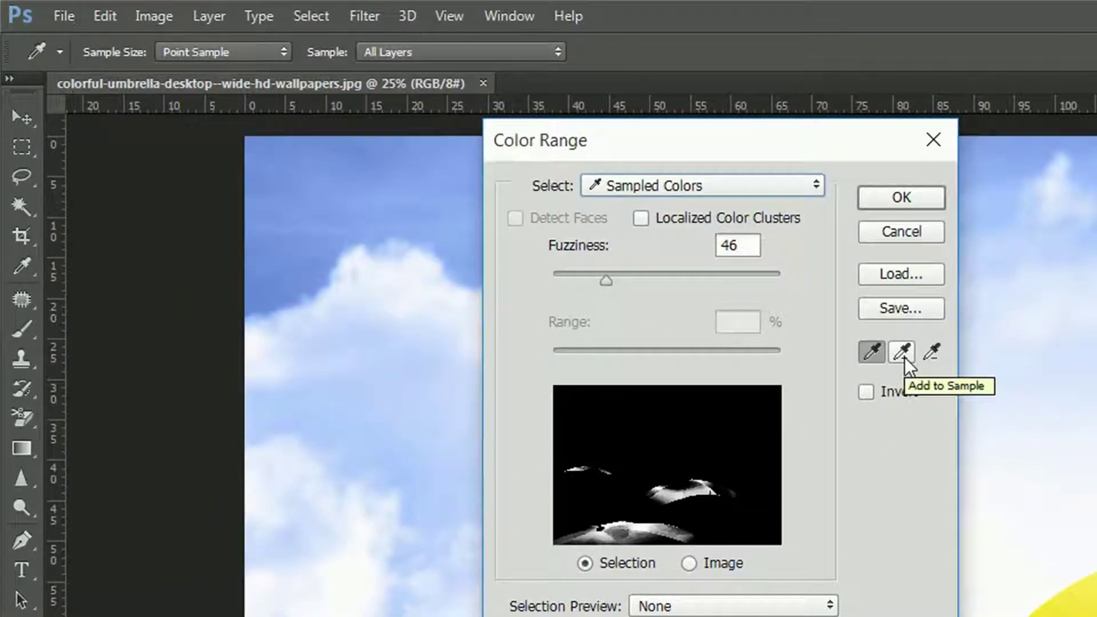
{"action": "left_click", "coordinate": [904, 357]}
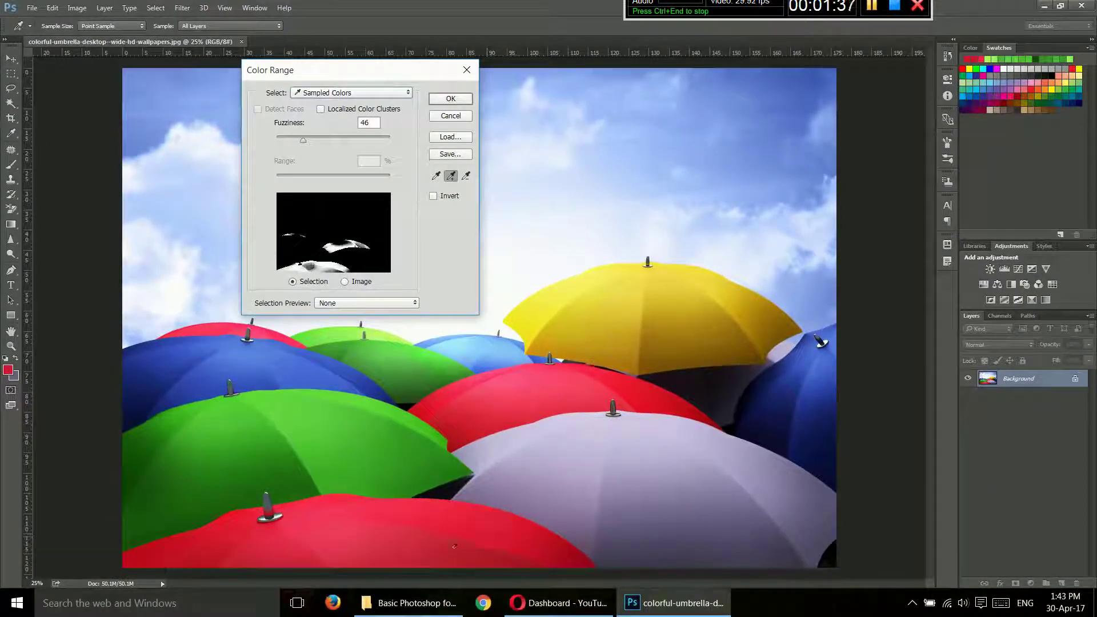
{"action": "left_click", "coordinate": [449, 550]}
{"action": "mouse_move", "coordinate": [330, 517]}
{"action": "left_mouse_down"}
{"action": "mouse_move", "coordinate": [480, 534]}
{"action": "mouse_move", "coordinate": [301, 574]}
{"action": "mouse_move", "coordinate": [252, 551]}
{"action": "mouse_move", "coordinate": [171, 552]}
{"action": "mouse_move", "coordinate": [430, 549]}
{"action": "left_mouse_up"}
{"action": "left_click", "coordinate": [563, 387]}
{"action": "left_click", "coordinate": [606, 380]}
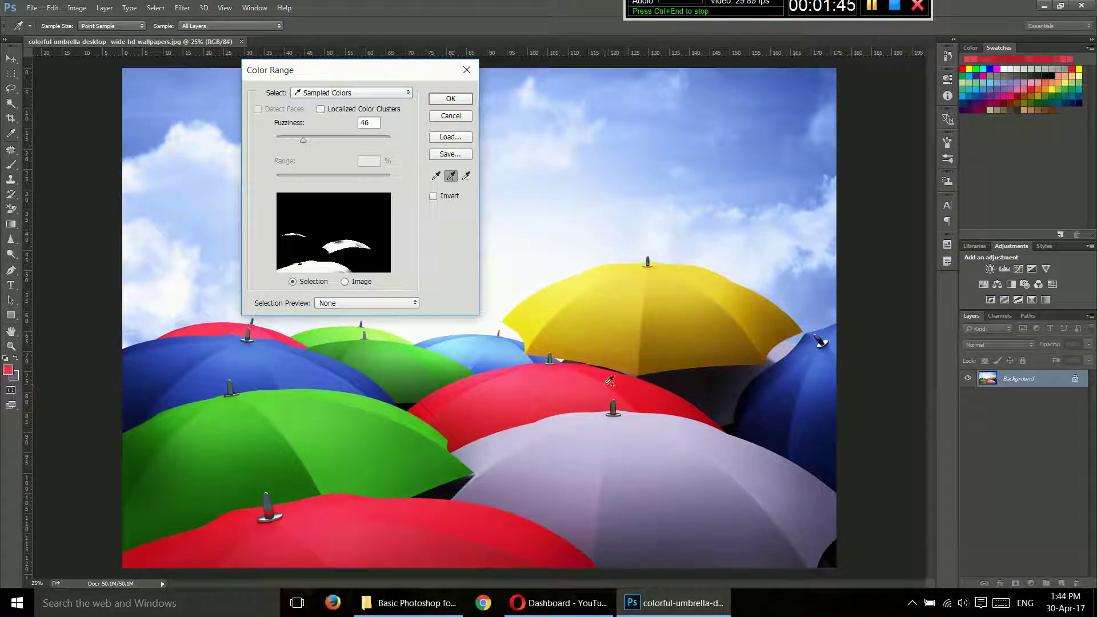
{"action": "left_click", "coordinate": [617, 386]}
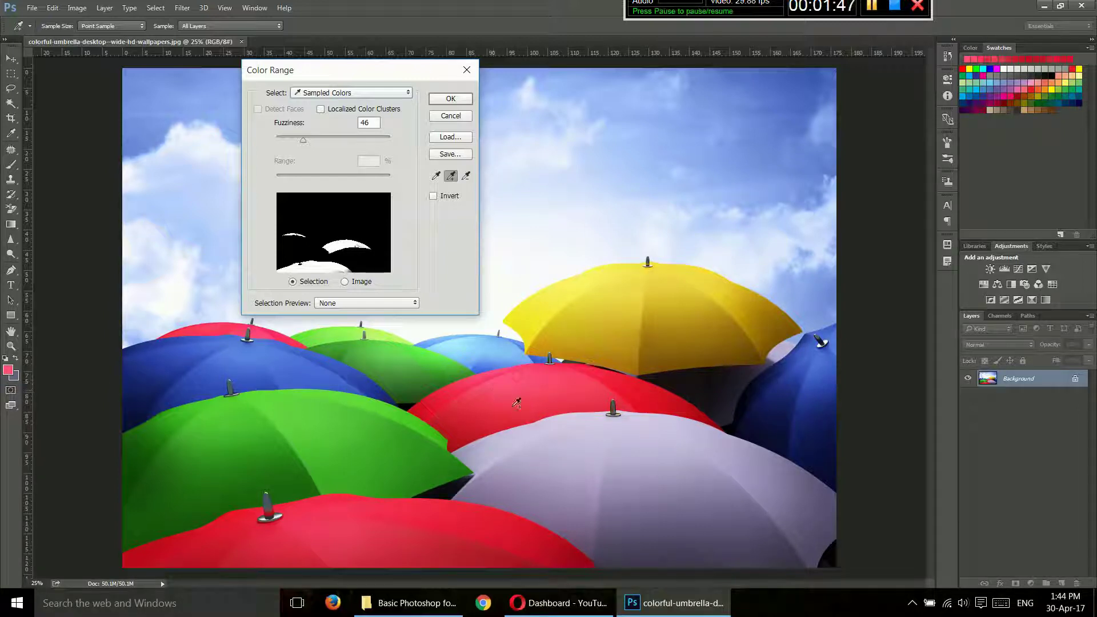
{"action": "left_click_drag", "start_coordinate": [521, 374], "coordinate": [647, 397]}
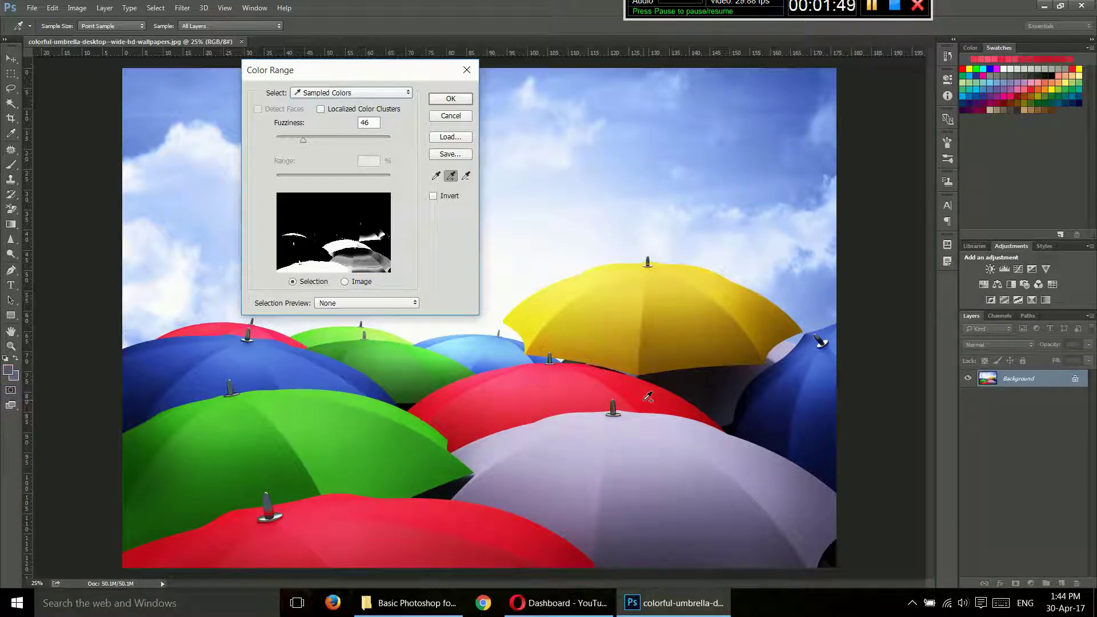
{"action": "key", "text": "ctrl+z"}
{"action": "left_click", "coordinate": [496, 409]}
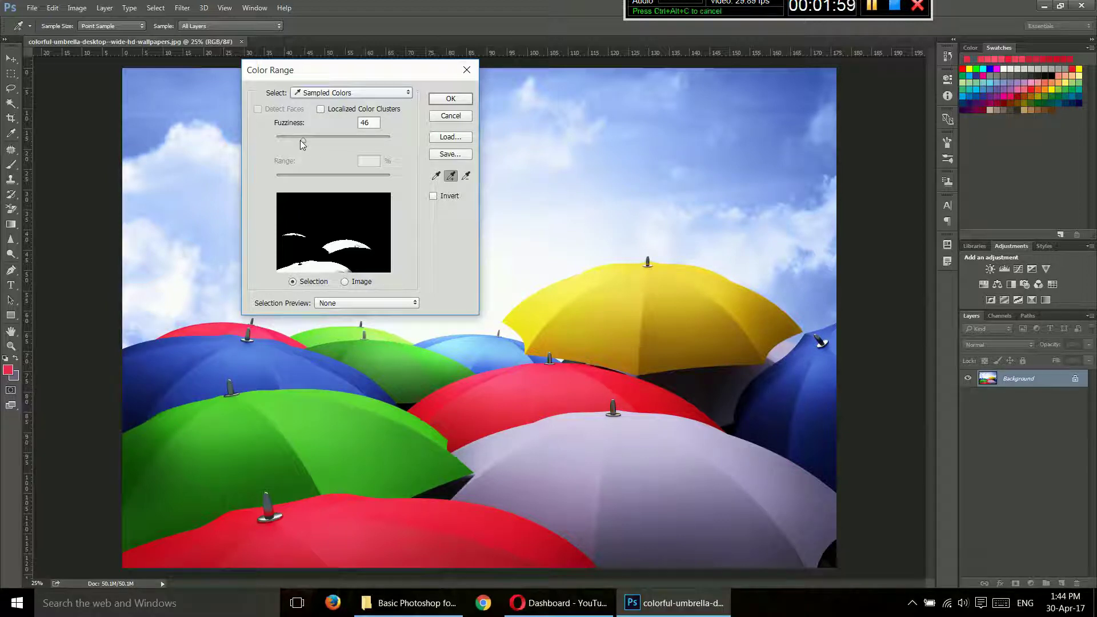
- Raise Fuzziness to 91 and confirm the red umbrella selection
{"action": "left_click_drag", "start_coordinate": [303, 140], "coordinate": [313, 140]}
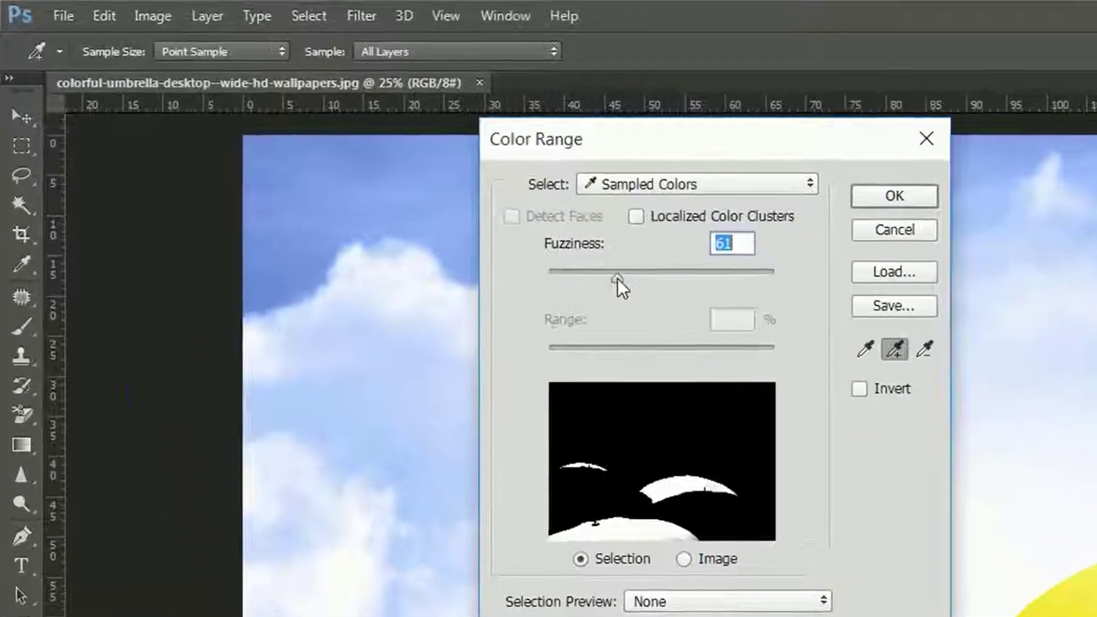
{"action": "mouse_move", "coordinate": [625, 281]}
{"action": "left_mouse_down"}
{"action": "mouse_move", "coordinate": [792, 276]}
{"action": "mouse_move", "coordinate": [642, 276]}
{"action": "mouse_move", "coordinate": [656, 275]}
{"action": "left_mouse_up"}
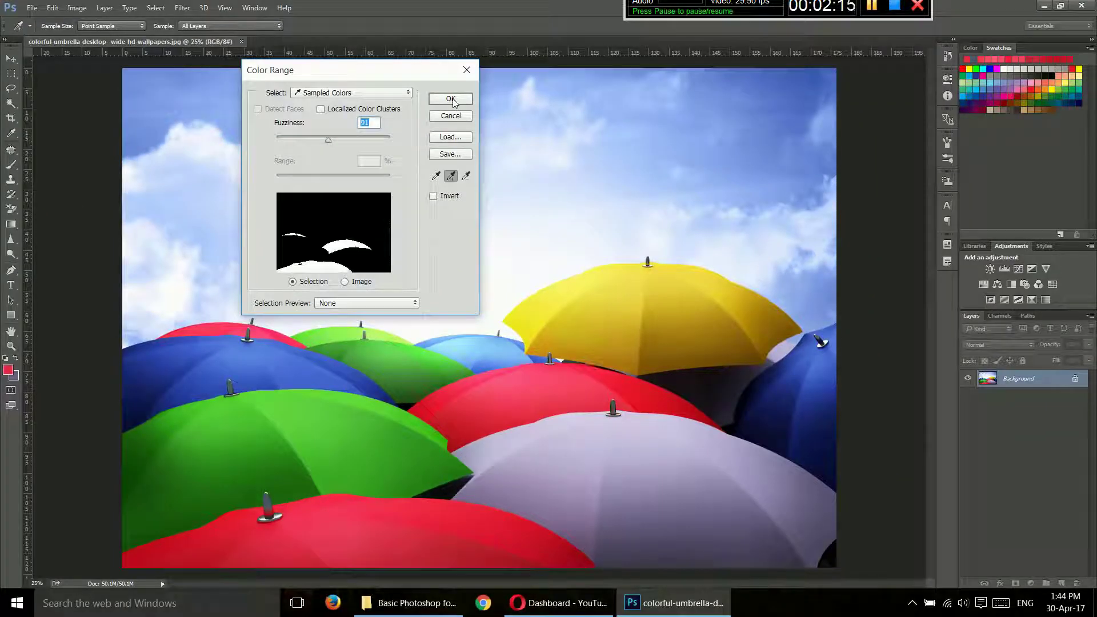
{"action": "left_click", "coordinate": [451, 99]}
{"action": "key", "text": "v"}
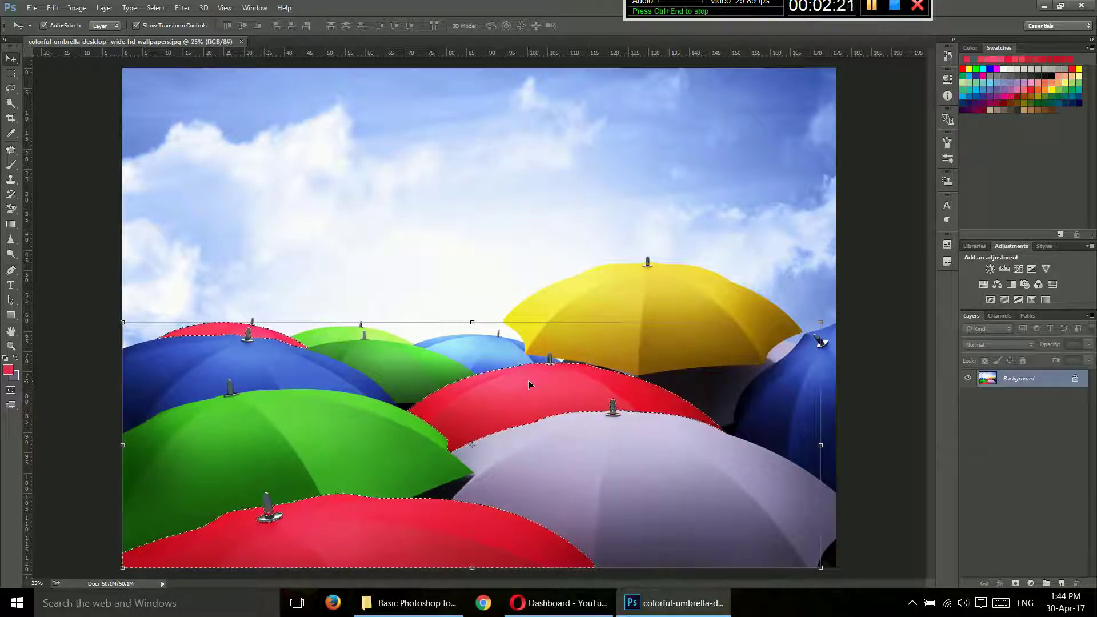
- Open Image > Adjustments > Hue/Saturation for the red umbrella selection
{"action": "left_click", "coordinate": [77, 8]}
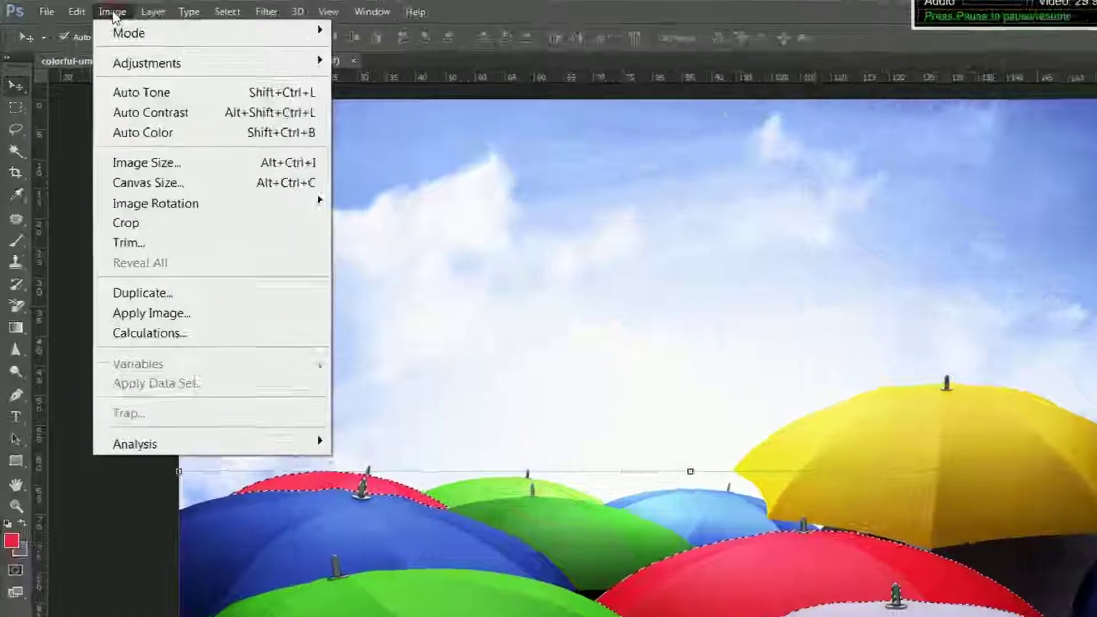
{"action": "mouse_move", "coordinate": [201, 86]}
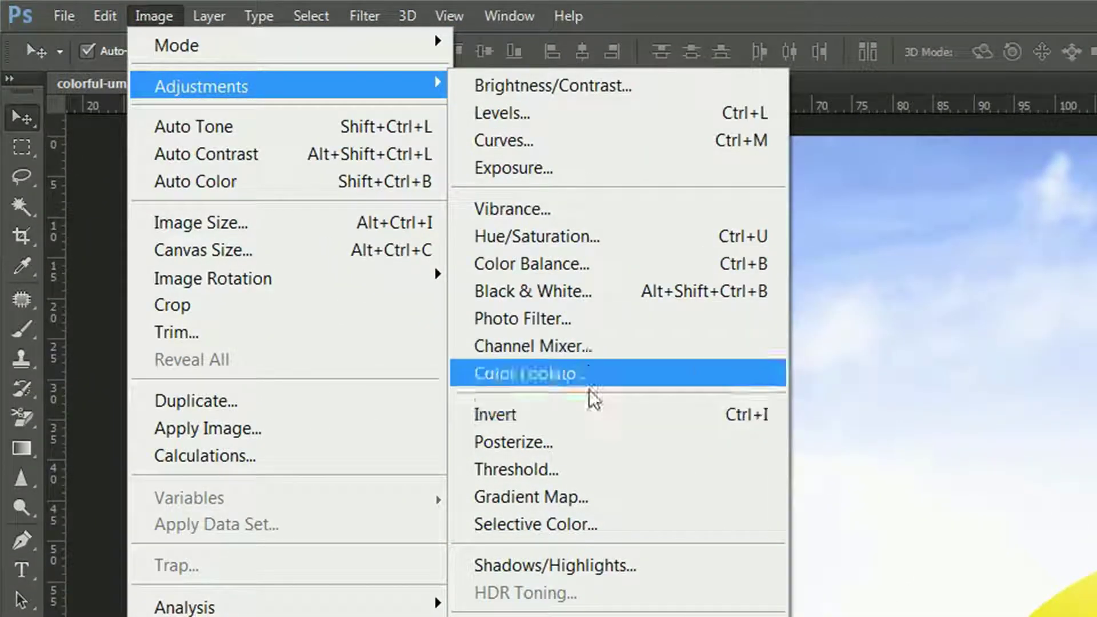
{"action": "left_click", "coordinate": [601, 232]}
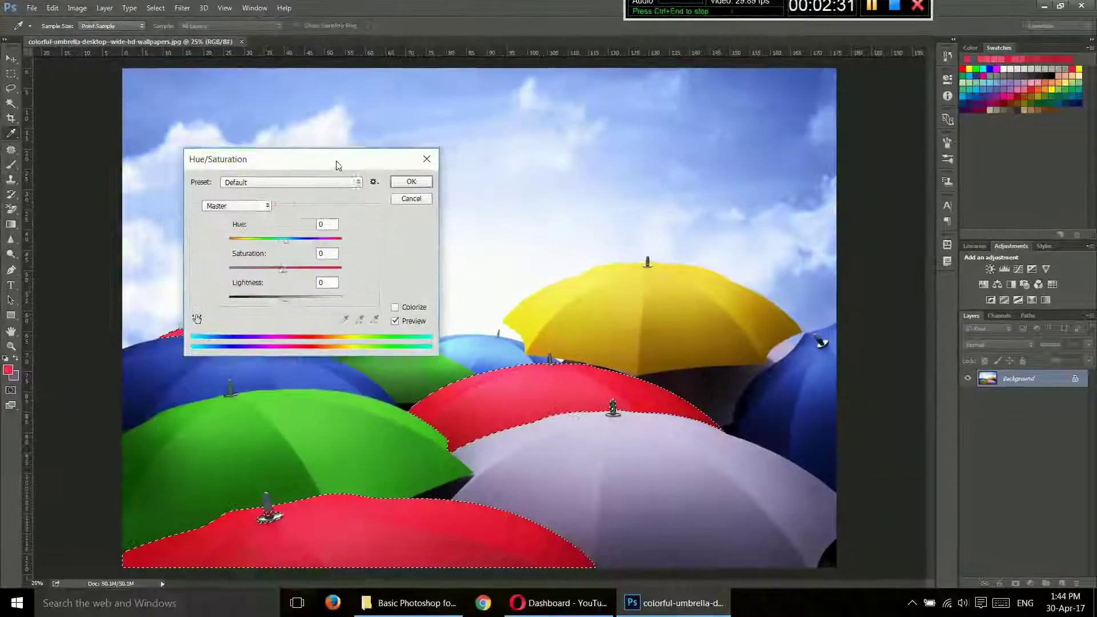
- Apply Hue +61 and Saturation +17 to make the umbrellas yellow, then deselect
{"action": "left_click_drag", "start_coordinate": [337, 165], "coordinate": [370, 122]}
{"action": "mouse_move", "coordinate": [320, 198]}
{"action": "left_mouse_down"}
{"action": "mouse_move", "coordinate": [364, 202]}
{"action": "mouse_move", "coordinate": [280, 200]}
{"action": "mouse_move", "coordinate": [349, 200]}
{"action": "mouse_move", "coordinate": [328, 230]}
{"action": "mouse_move", "coordinate": [357, 228]}
{"action": "mouse_move", "coordinate": [312, 229]}
{"action": "mouse_move", "coordinate": [360, 227]}
{"action": "mouse_move", "coordinate": [320, 225]}
{"action": "mouse_move", "coordinate": [324, 256]}
{"action": "mouse_move", "coordinate": [336, 256]}
{"action": "mouse_move", "coordinate": [292, 255]}
{"action": "mouse_move", "coordinate": [324, 255]}
{"action": "mouse_move", "coordinate": [313, 255]}
{"action": "left_mouse_up"}
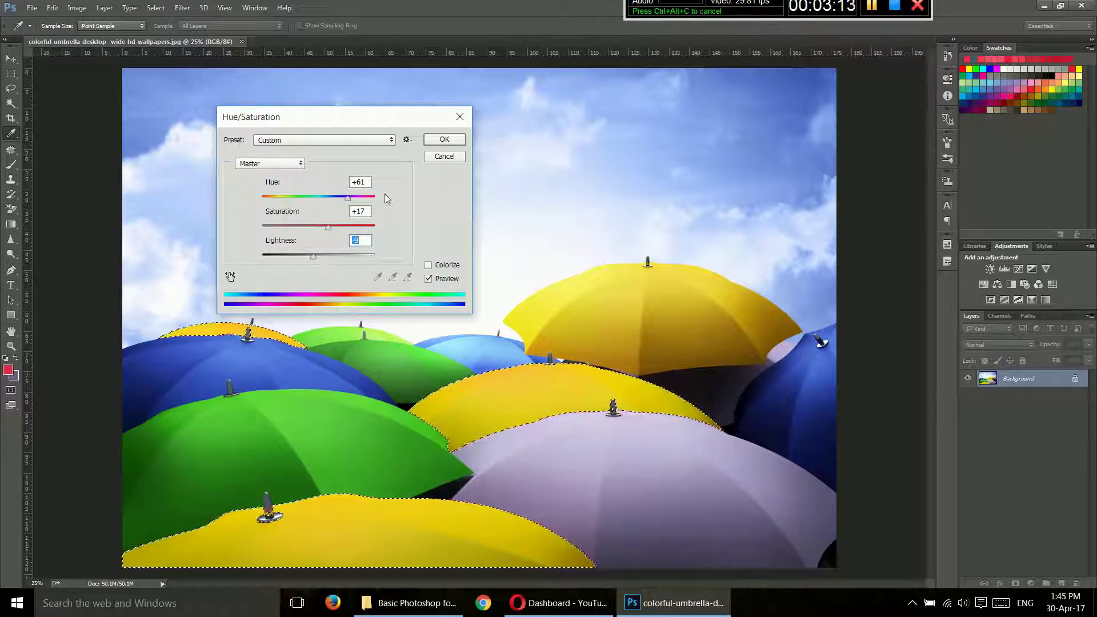
{"action": "left_click", "coordinate": [445, 139]}
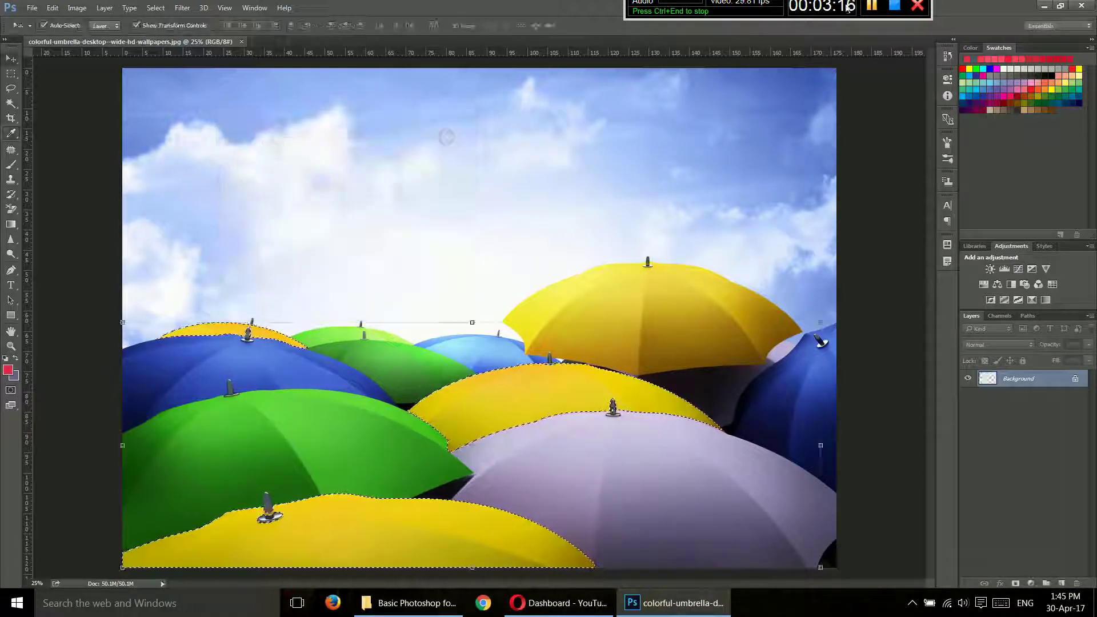
{"action": "key", "text": "ctrl+d"}
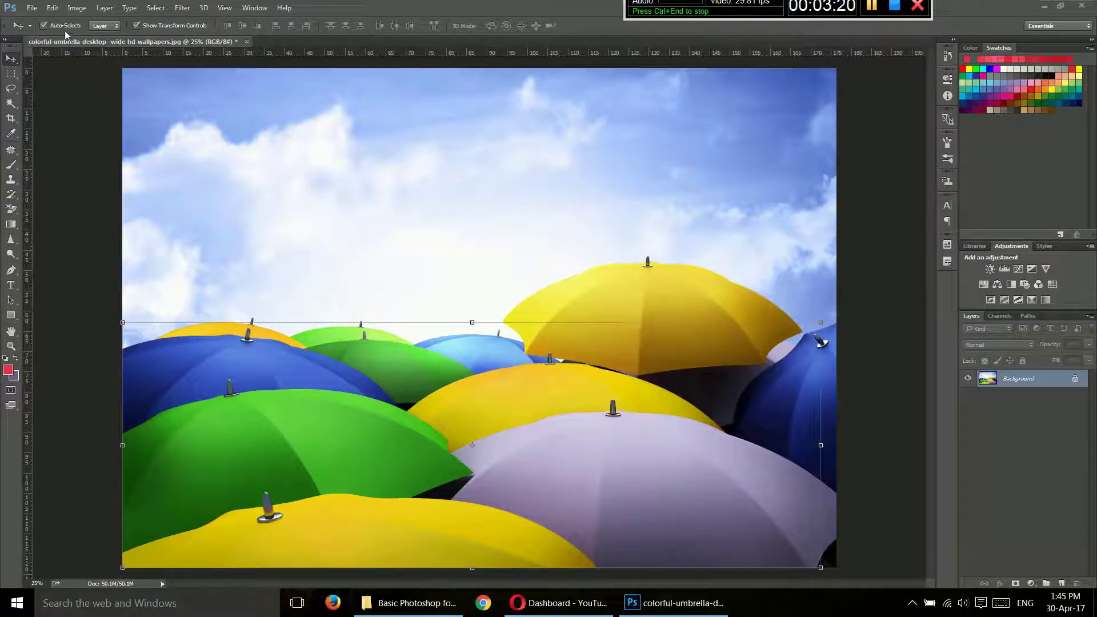
{"action": "left_click", "coordinate": [32, 8]}
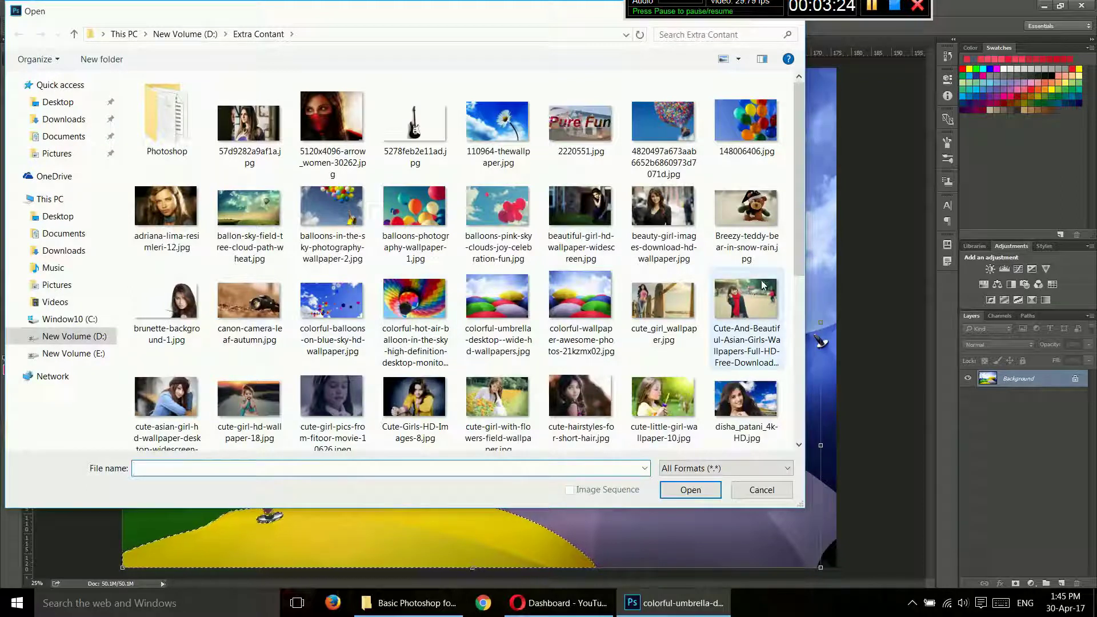
- Open the portrait photo of the woman in the yellow scarf
{"action": "scroll", "coordinate": [763, 284], "scroll_direction": "down", "scroll_amount": 2}
{"action": "double_click", "coordinate": [756, 382]}
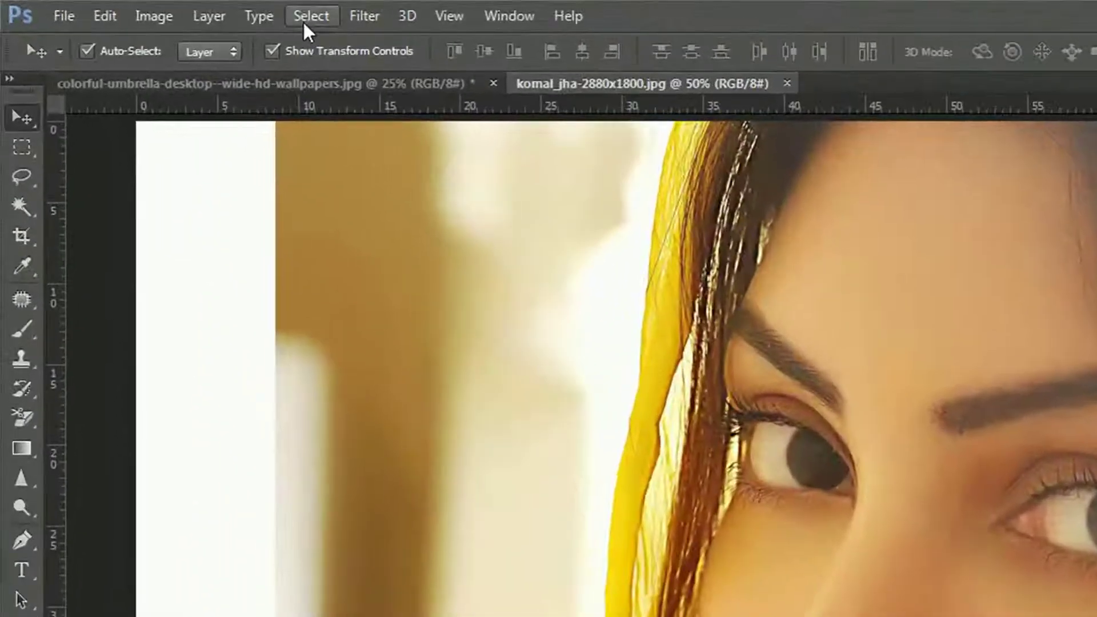
- Select the portrait's yellow scarf using Color Range set to Yellows
{"action": "left_click", "coordinate": [303, 22]}
{"action": "left_click", "coordinate": [420, 292]}
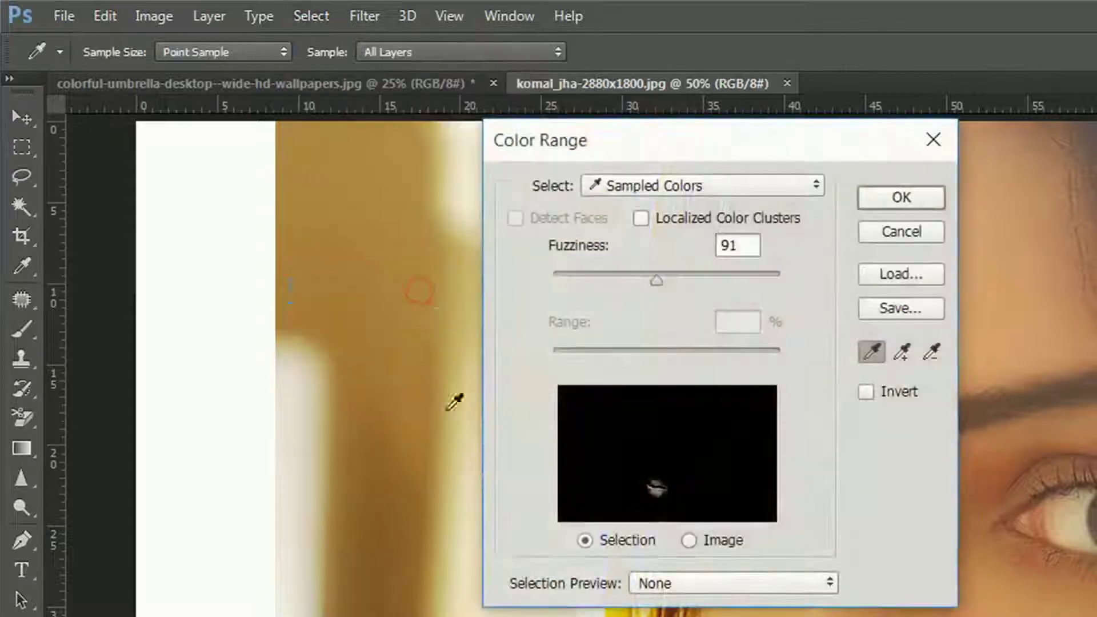
{"action": "left_click", "coordinate": [701, 187]}
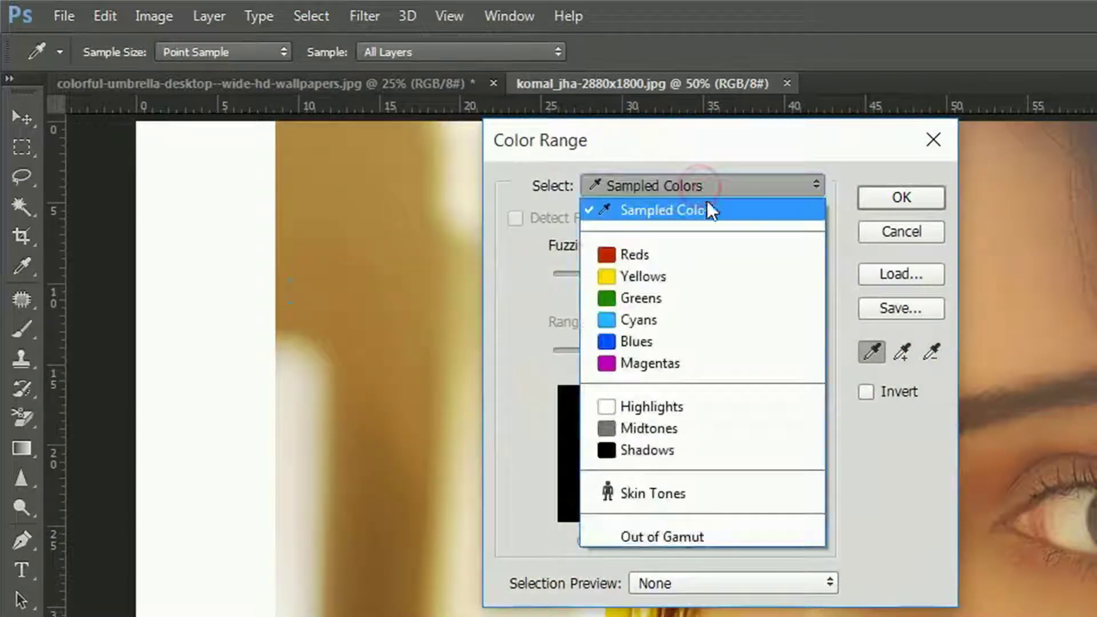
{"action": "left_click", "coordinate": [698, 276]}
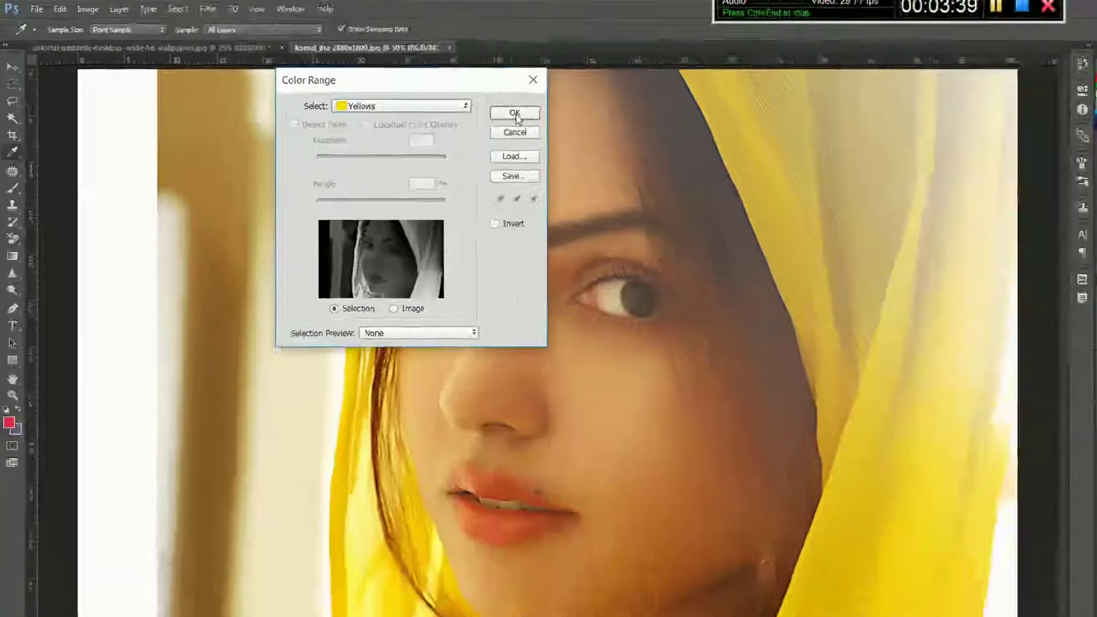
{"action": "left_click", "coordinate": [451, 99]}
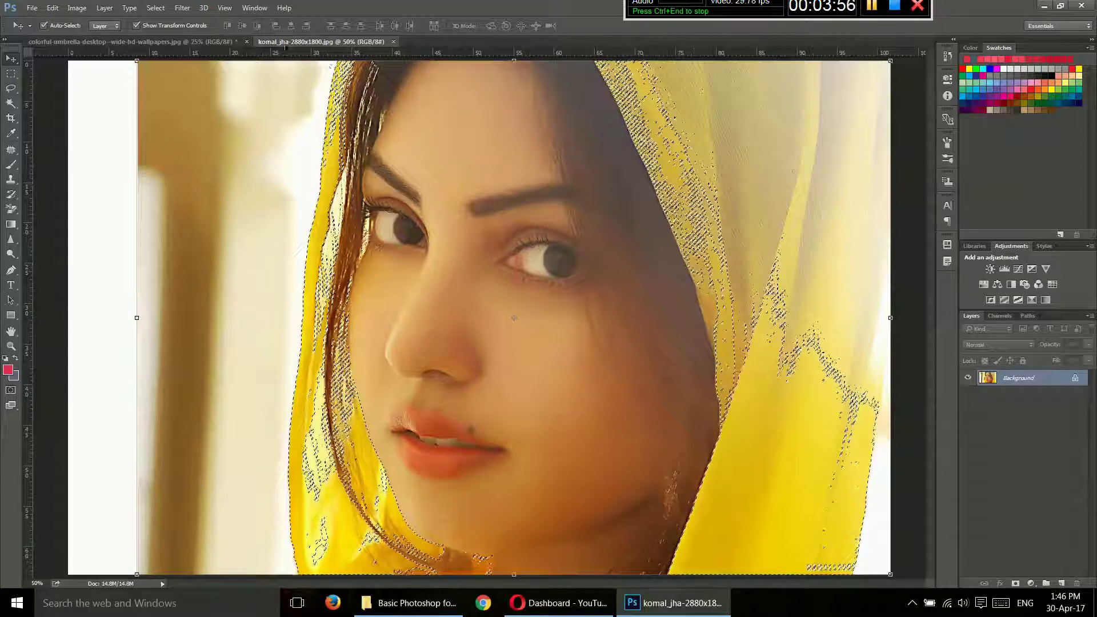
{"action": "left_click", "coordinate": [155, 8]}
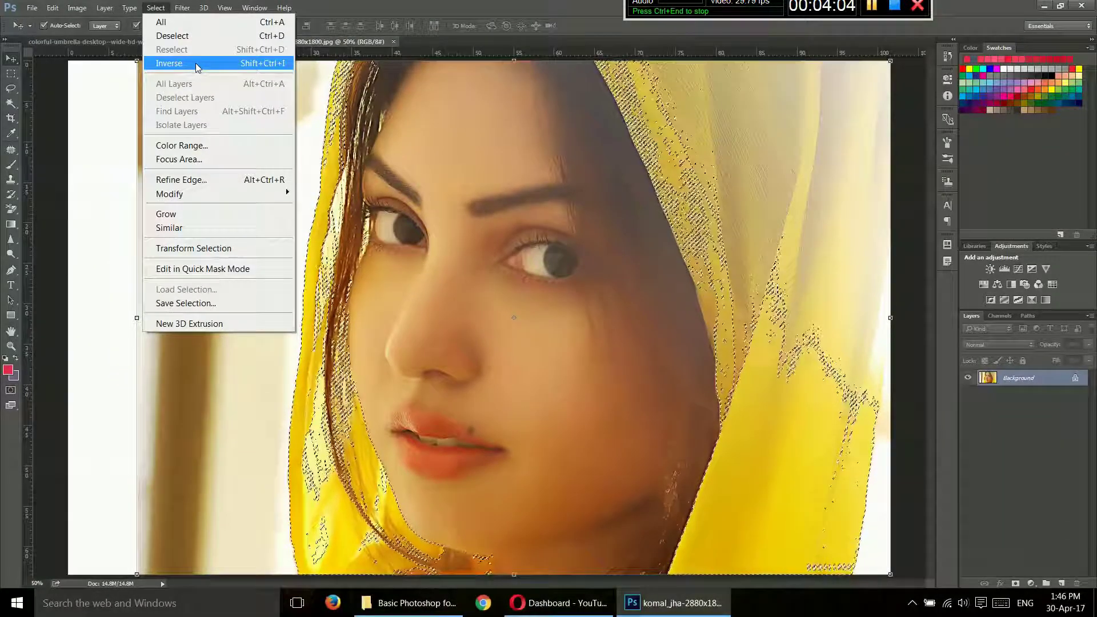
- Invert the selection so it covers everything except the yellow scarf
{"action": "left_click", "coordinate": [196, 63]}
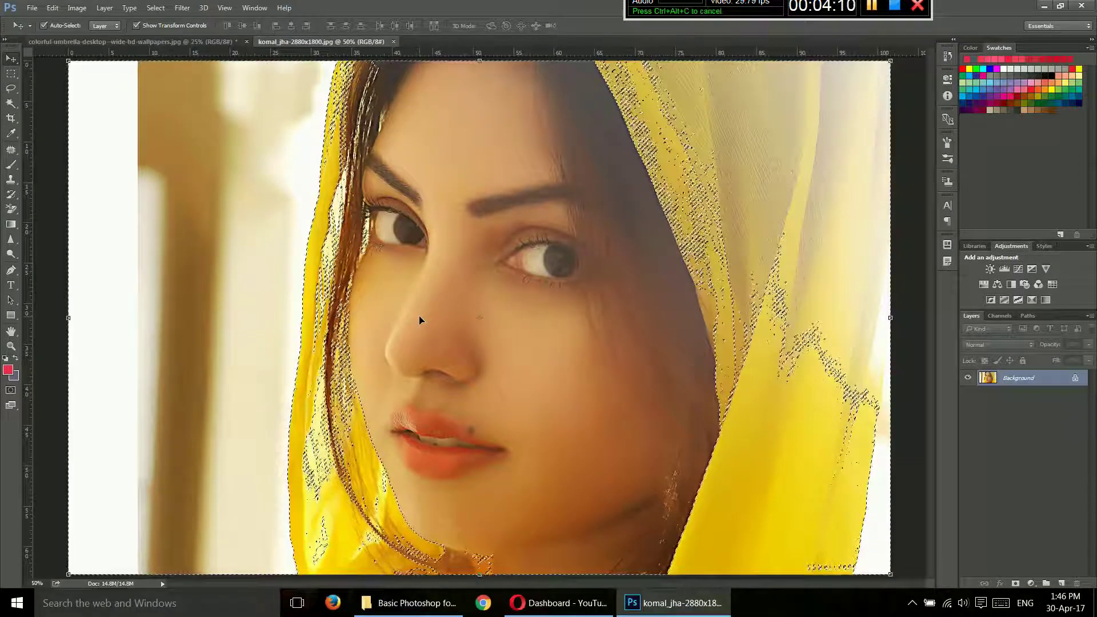
{"action": "left_click", "coordinate": [77, 8]}
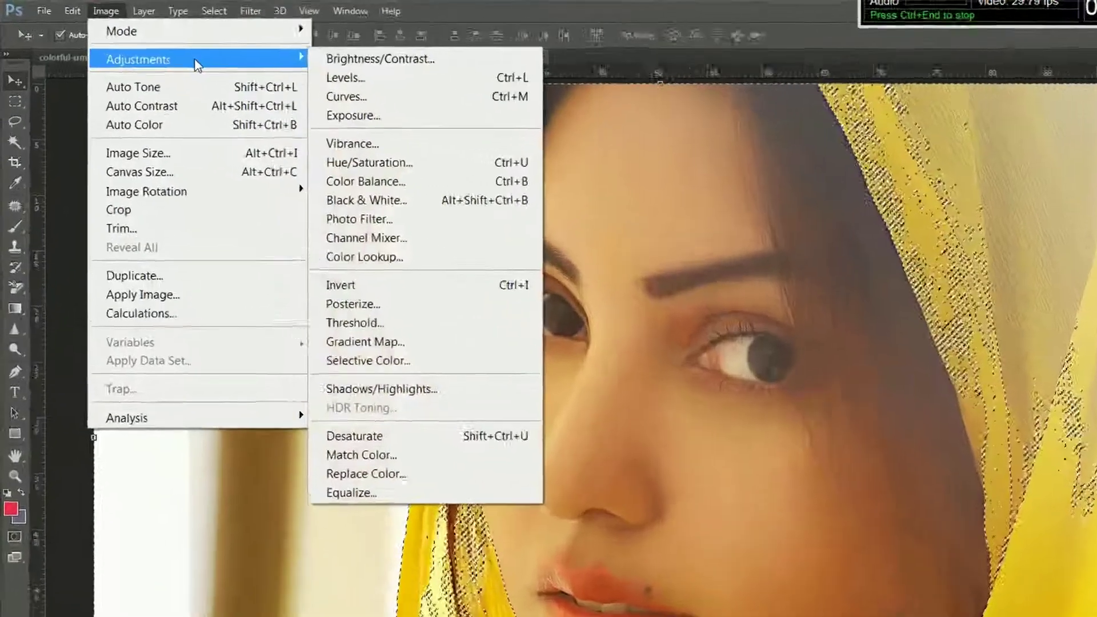
{"action": "mouse_move", "coordinate": [155, 66]}
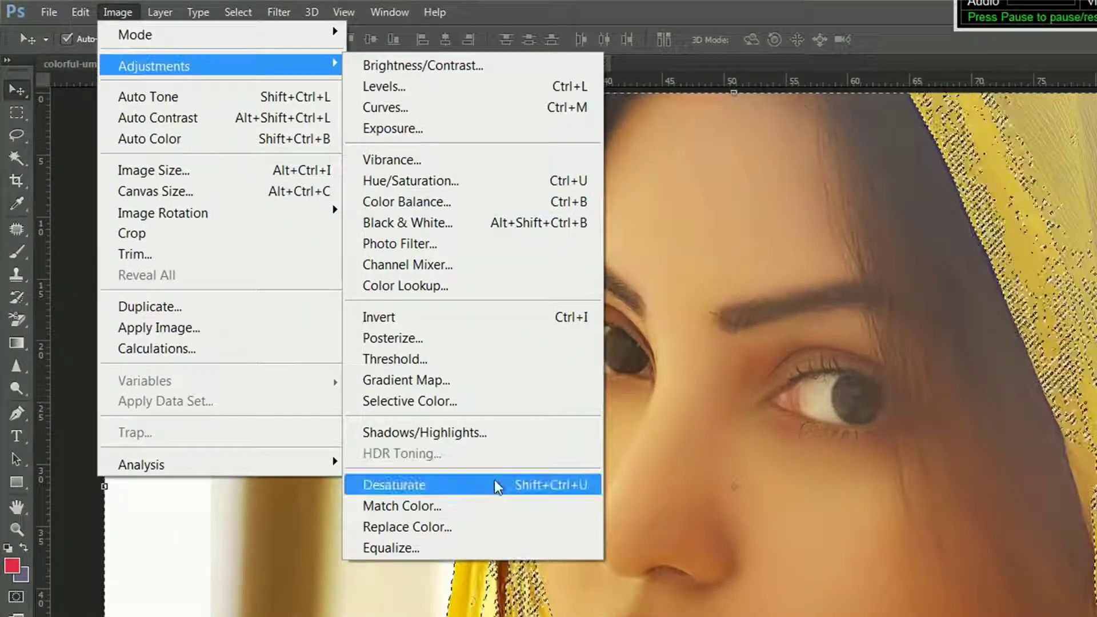
- Apply Desaturate to the inverted selection, leaving only the scarf yellow, then deselect
{"action": "left_click", "coordinate": [495, 485]}
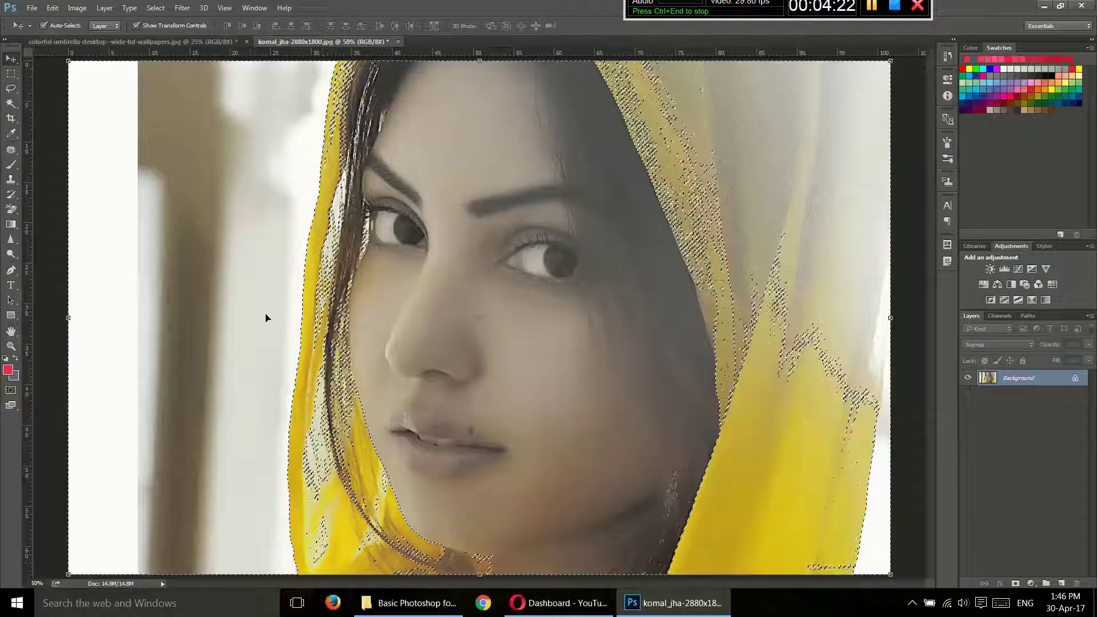
{"action": "key", "text": "ctrl+d"}
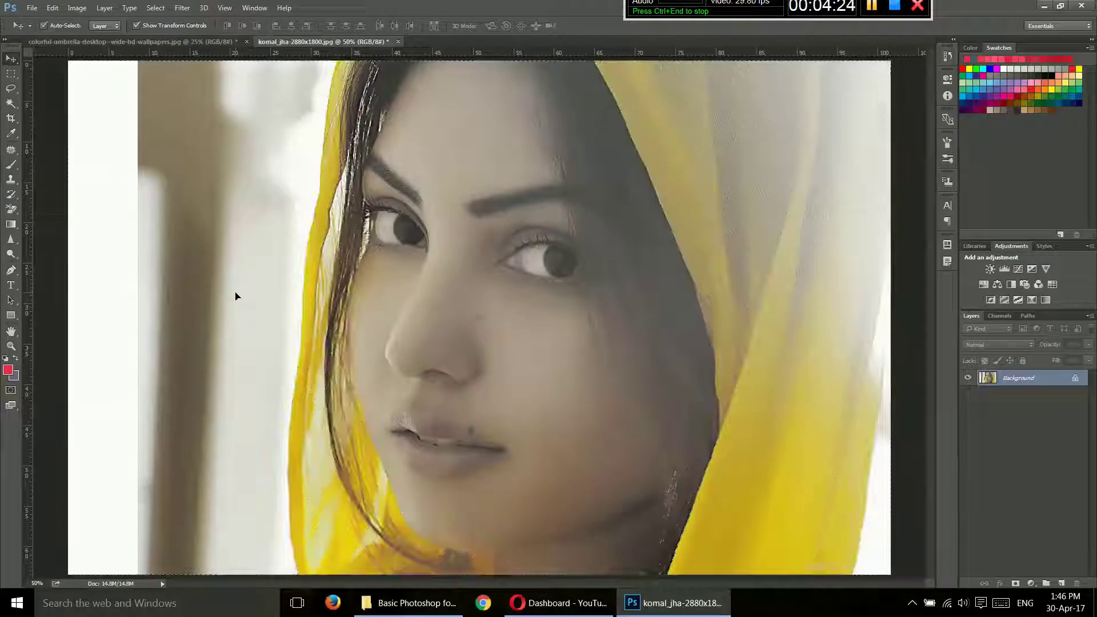